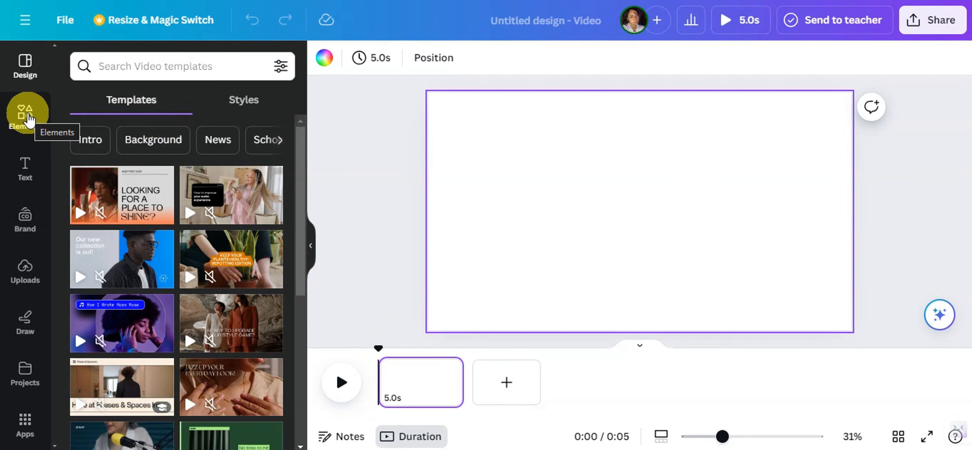
Step: Search the elements for "BEACH" and place the pink-sky ocean waves photo on the blank page
click(26, 116)
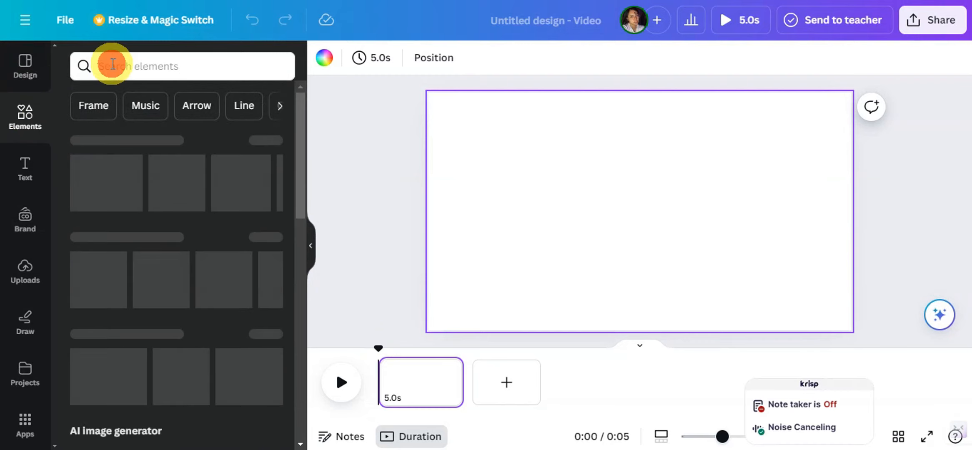
click(112, 65)
text(BEA)
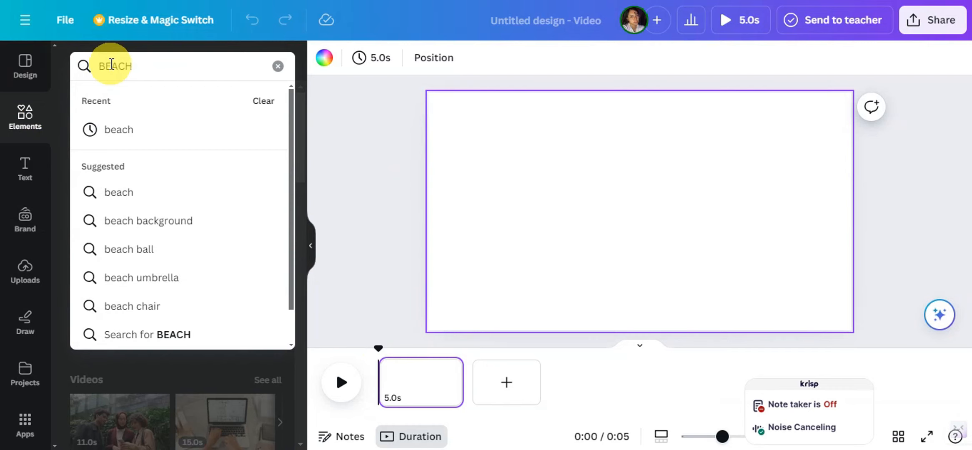
text(CH)
key(Return)
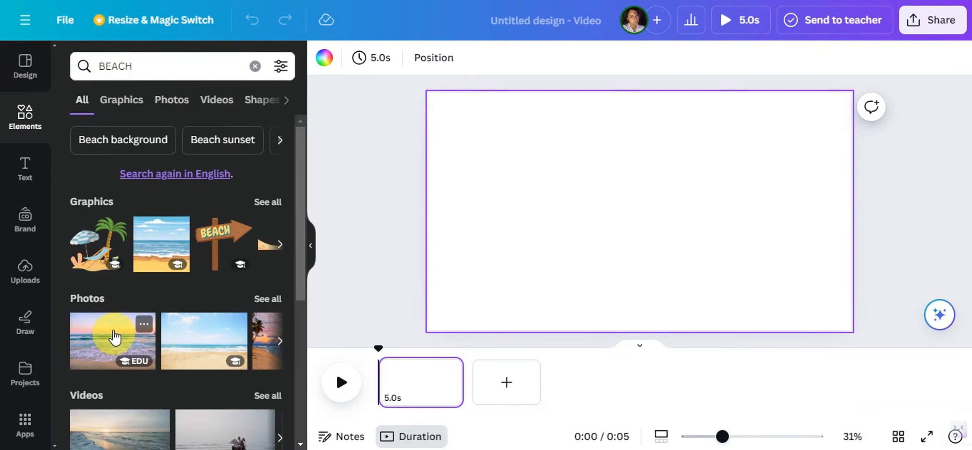
drag(104, 350, 548, 150)
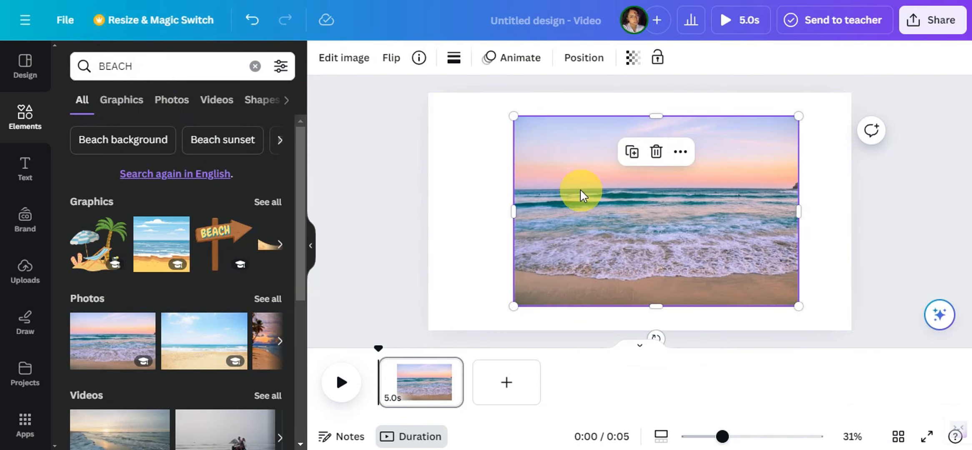
Step: Enlarge the beach photo on all sides until it fills the whole page
drag(520, 125, 479, 119)
drag(482, 201, 429, 204)
mouse_move(848, 196)
mouse_down()
mouse_move(870, 195)
mouse_move(851, 196)
mouse_up()
drag(643, 312, 643, 331)
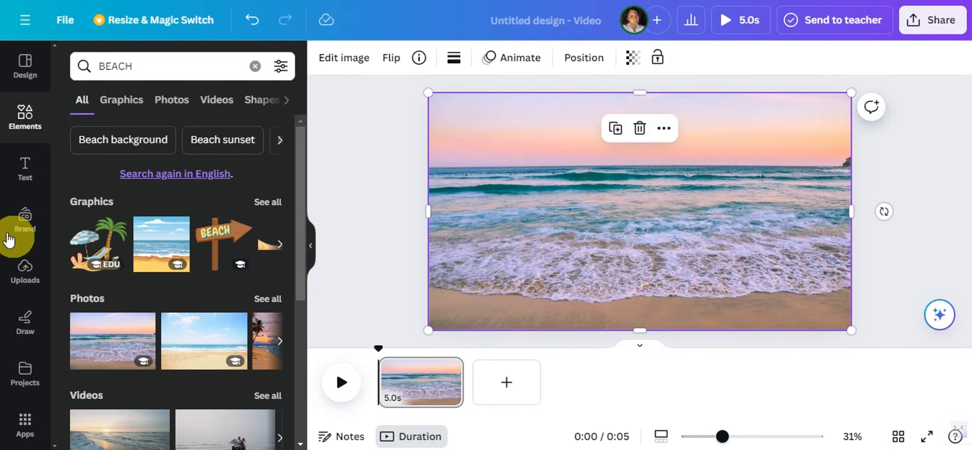
Step: Add a heading over the photo and replace its placeholder text with "BEACH"
click(26, 169)
click(142, 207)
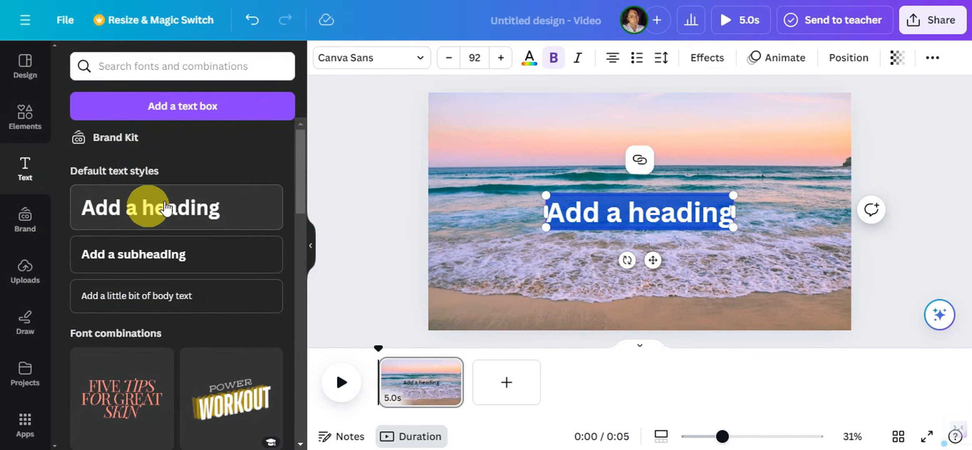
key(BackSpace)
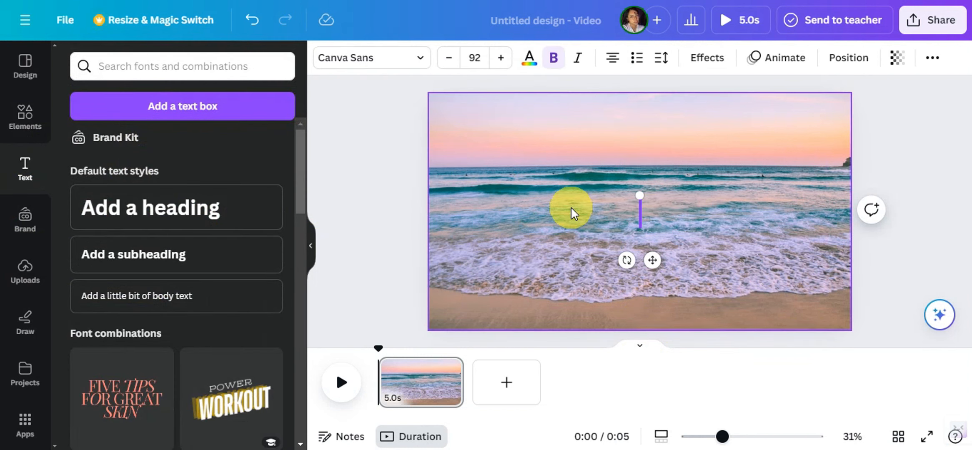
text(BEACH)
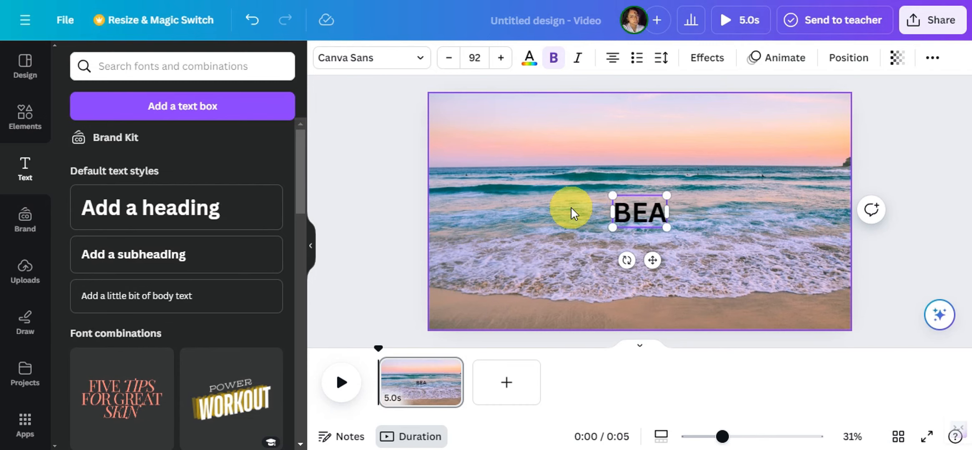
Step: Set the BEACH heading's text color to white (#ffffff) and its font to Impact
double_click(631, 213)
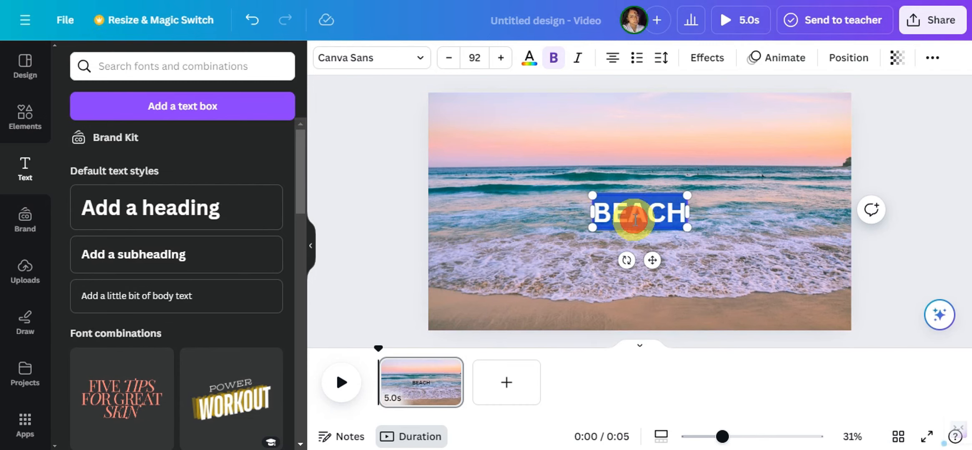
click(529, 59)
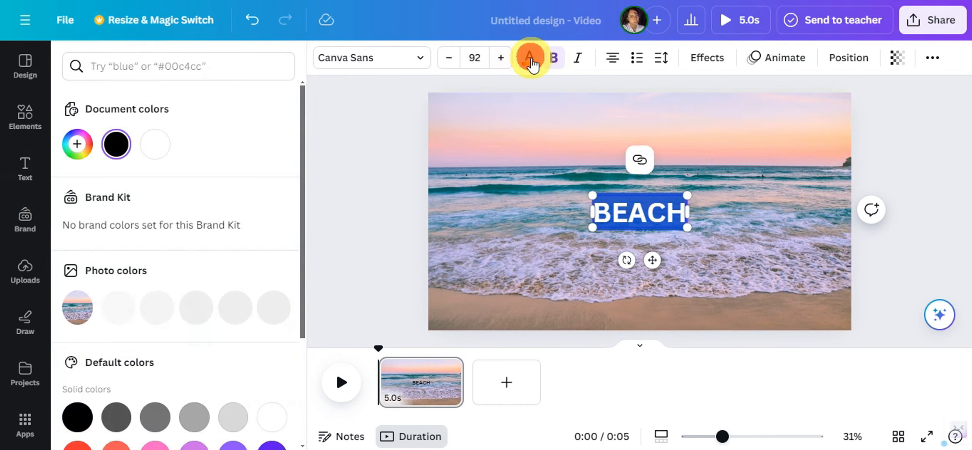
click(161, 156)
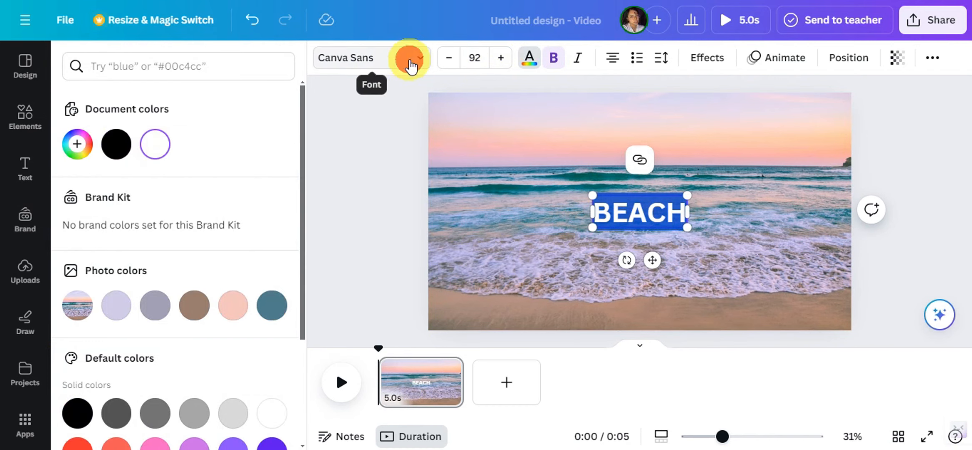
click(411, 62)
scroll(192, 250, down, 3)
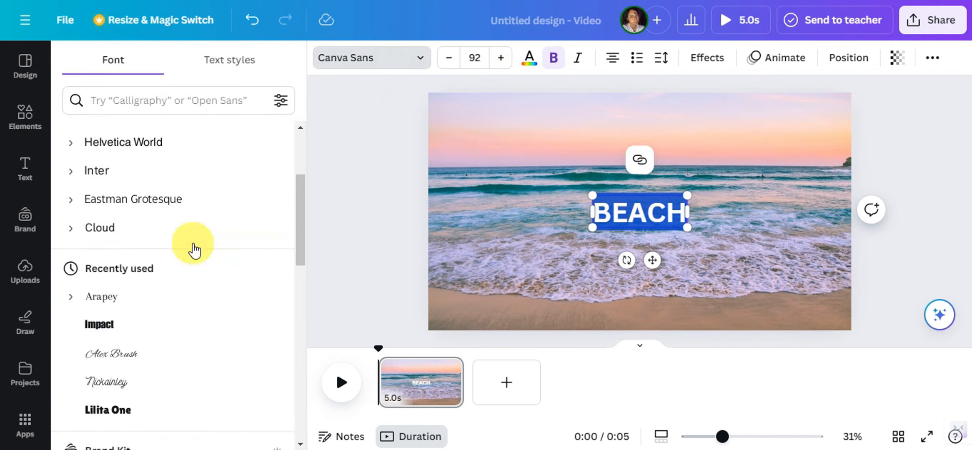
scroll(193, 250, down, 2)
click(131, 260)
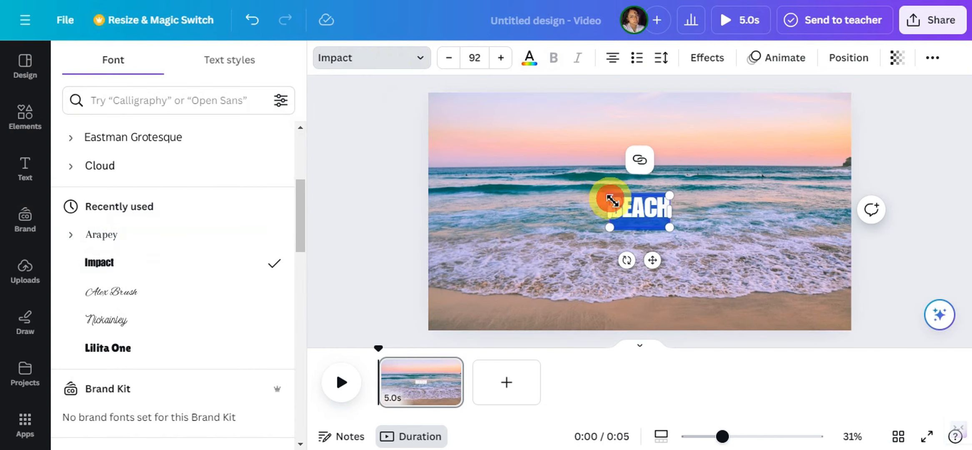
Step: Enlarge the BEACH heading to a font size of about 483 and center it on the page
drag(612, 201, 456, 113)
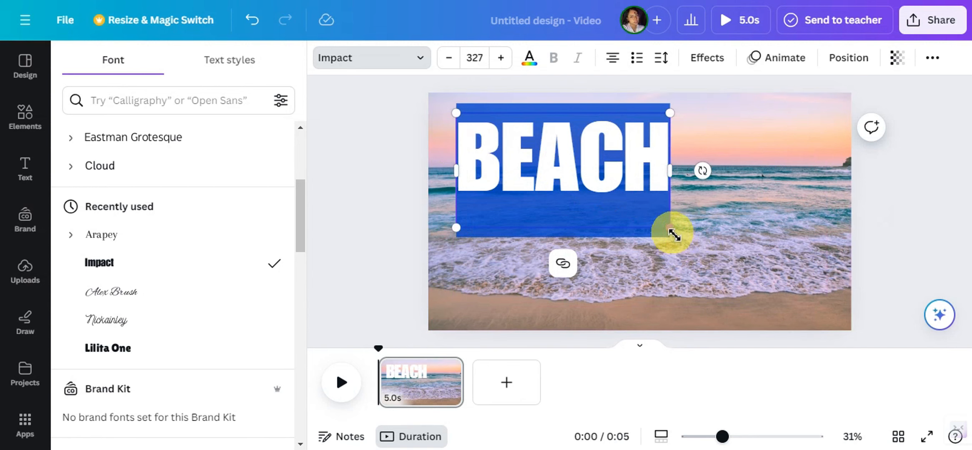
drag(672, 235, 772, 291)
click(791, 211)
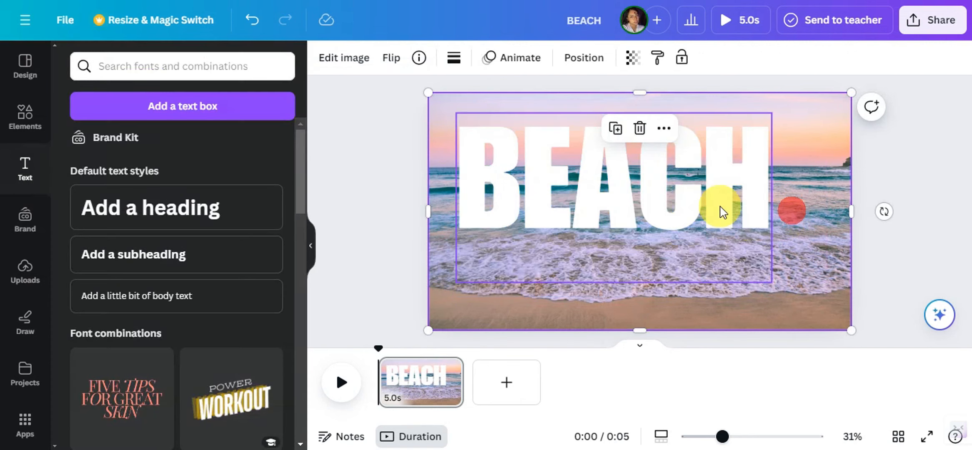
drag(684, 198, 694, 210)
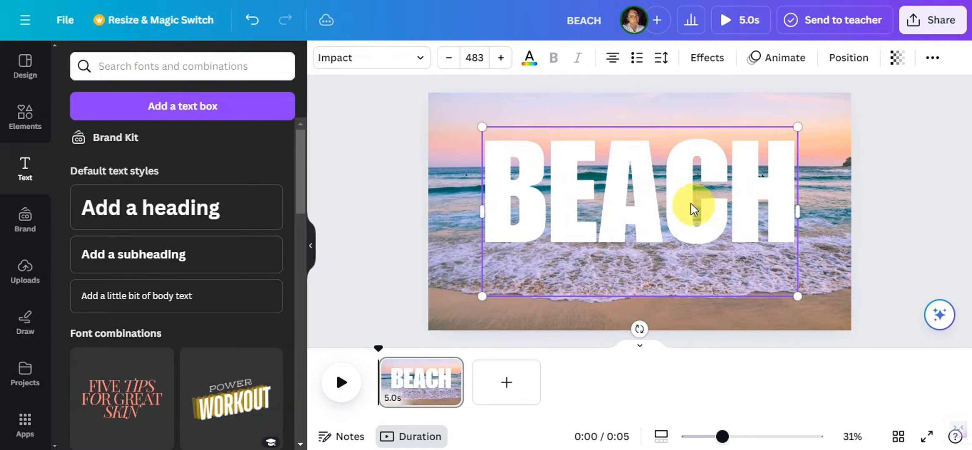
Step: Download the design as a PNG file
click(939, 30)
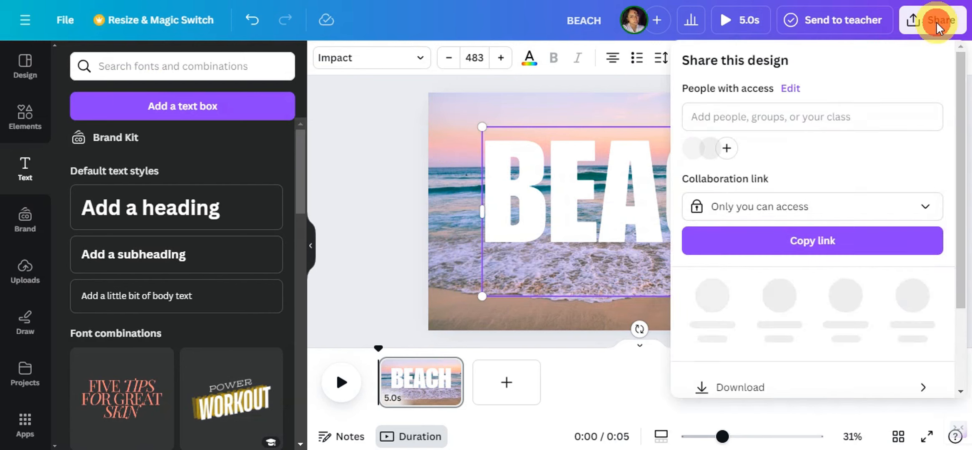
click(733, 388)
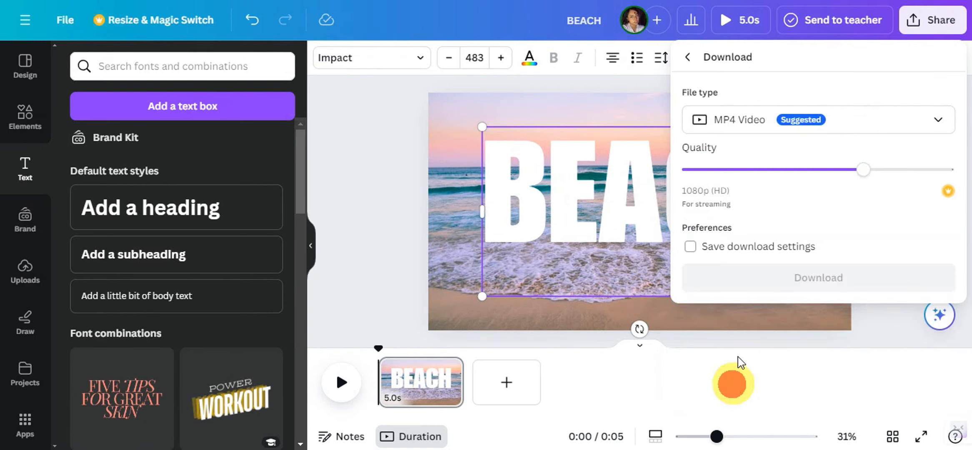
click(771, 127)
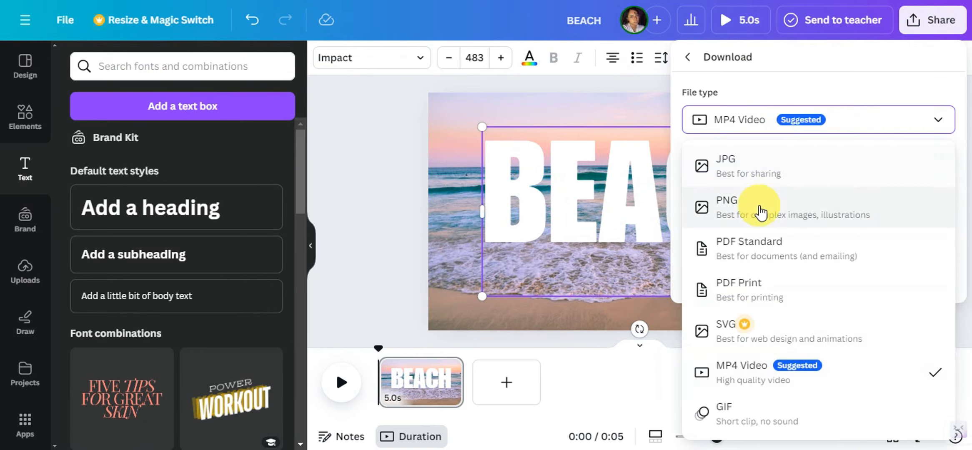
click(759, 205)
click(808, 313)
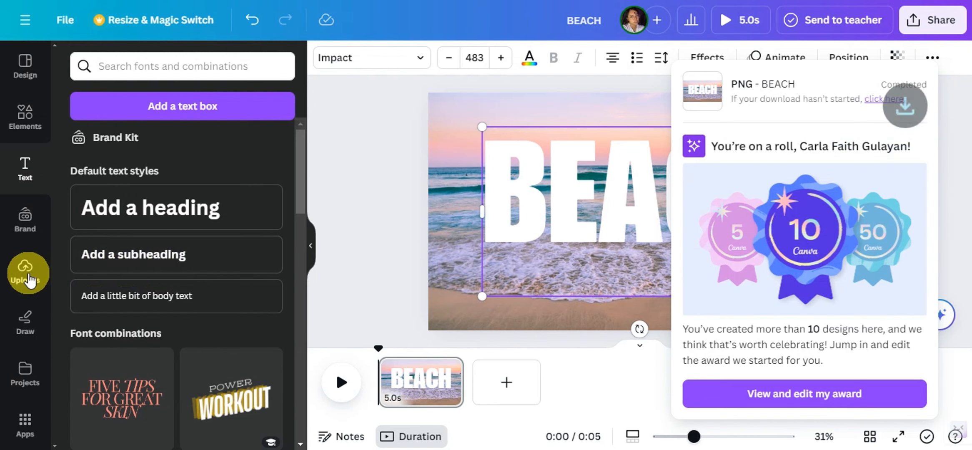
Step: Delete everything on the page and fill it with the BEACH image from the uploads
click(24, 271)
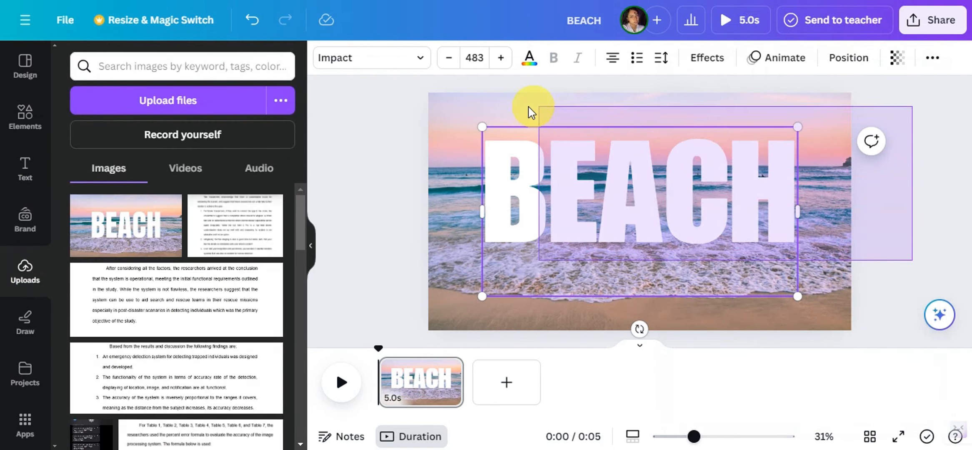
key(ctrl+a)
key(Delete)
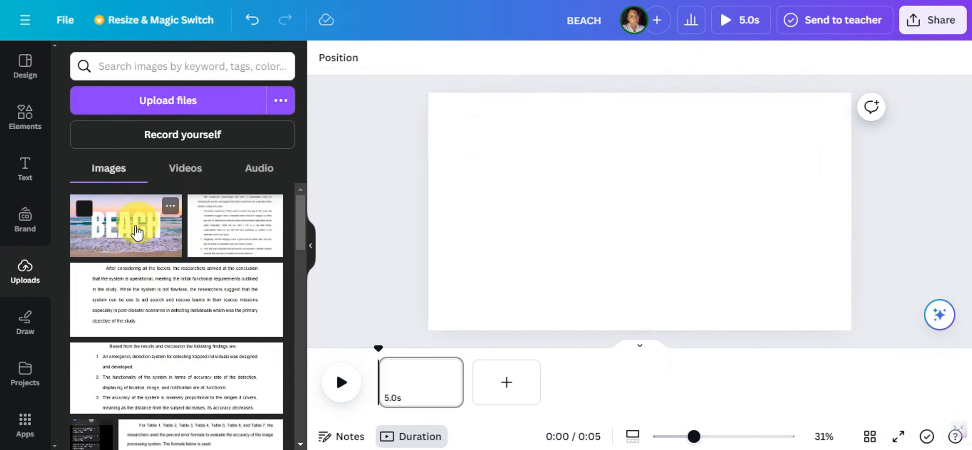
drag(100, 236, 458, 124)
drag(736, 268, 851, 323)
click(915, 231)
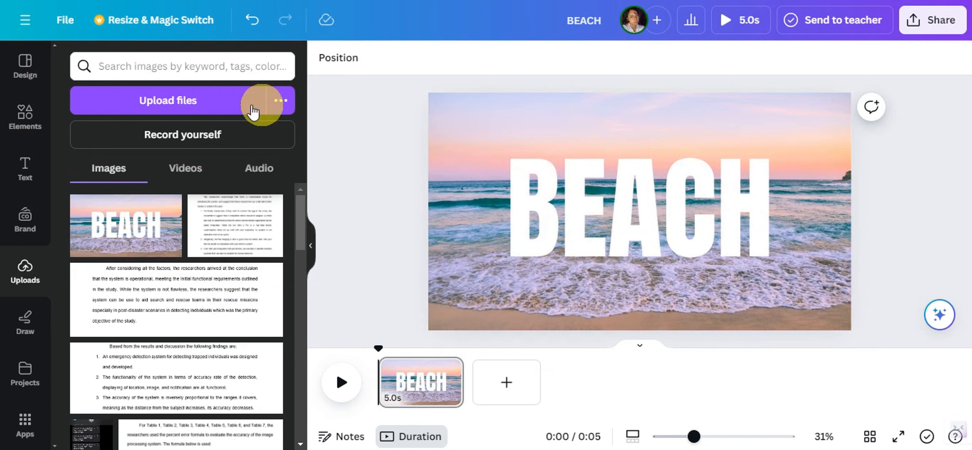
Step: Search the elements for "real plane" and insert the first graphic, the white airplane seen from above
click(27, 123)
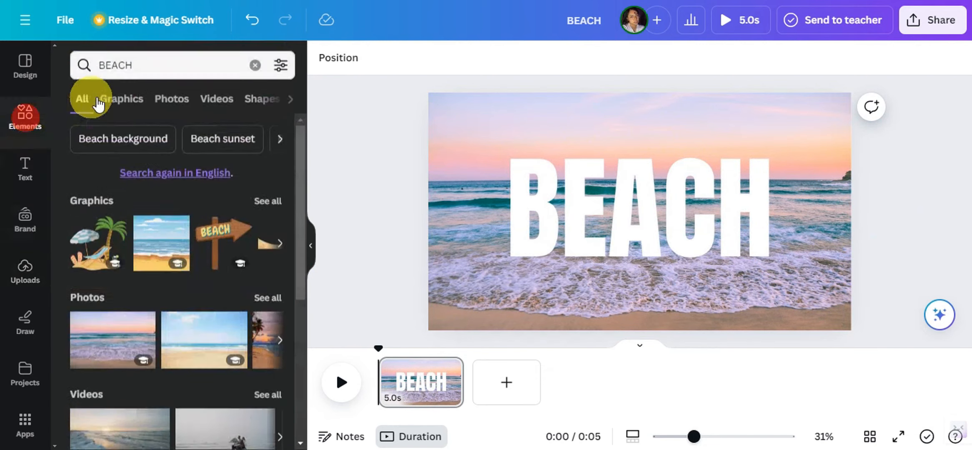
click(144, 66)
key(BackSpace)
key(BackSpace)
key(BackSpace)
key(BackSpace)
key(BackSpace)
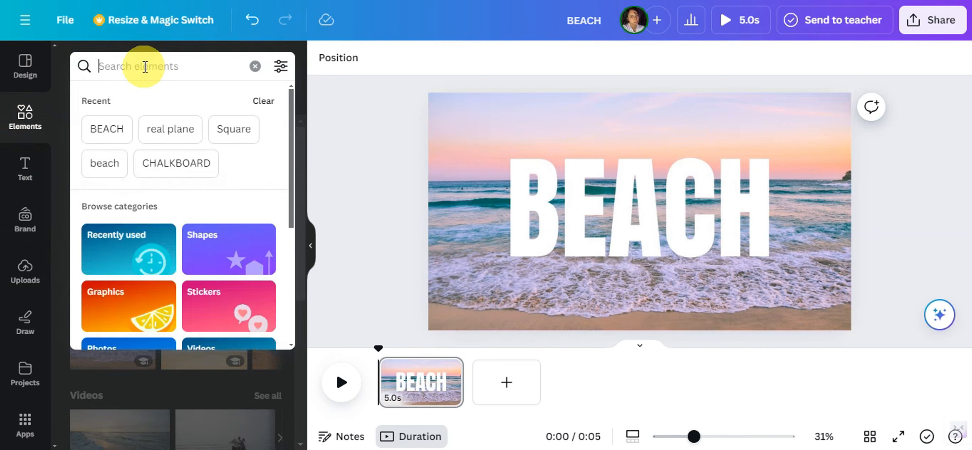
text(RE)
click(128, 199)
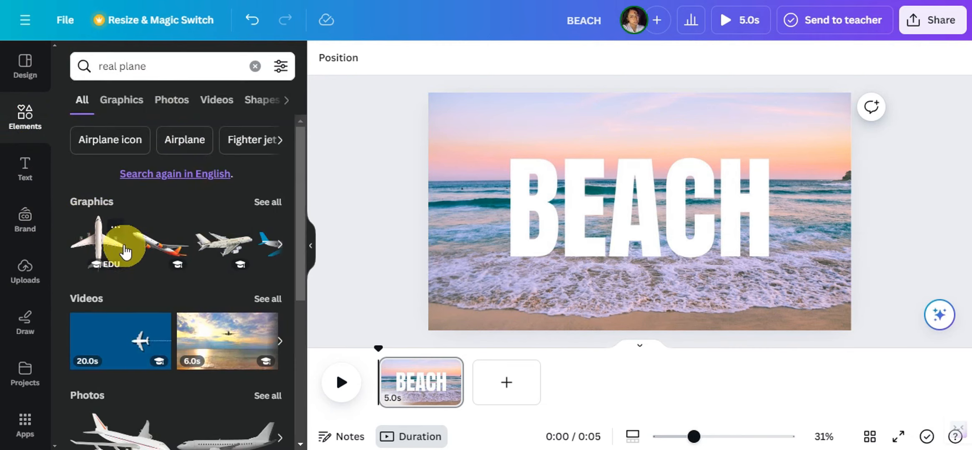
click(97, 250)
Step: Rotate the airplane so its nose points right and enlarge it to the full height of the page
drag(640, 288, 557, 203)
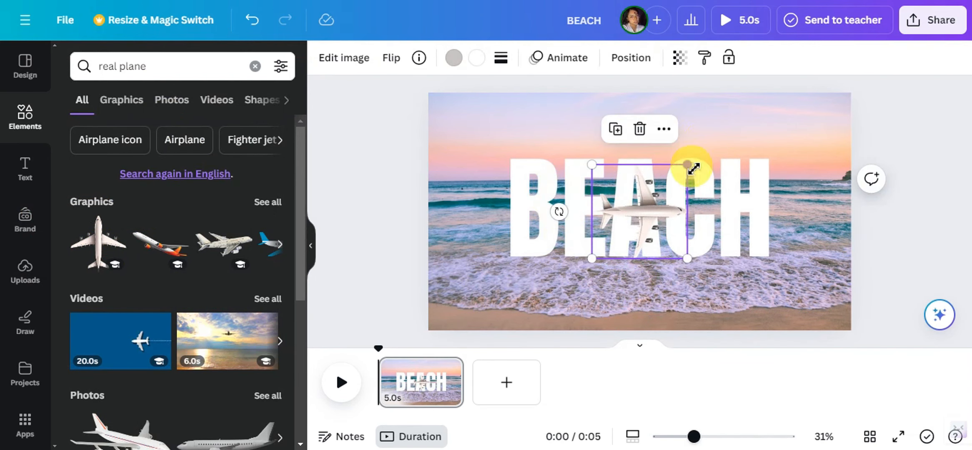
drag(690, 167, 764, 94)
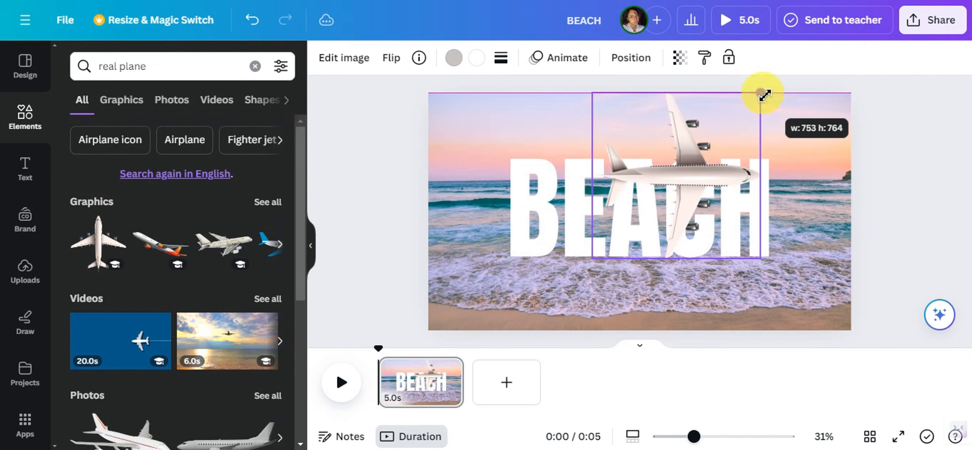
drag(591, 263, 519, 331)
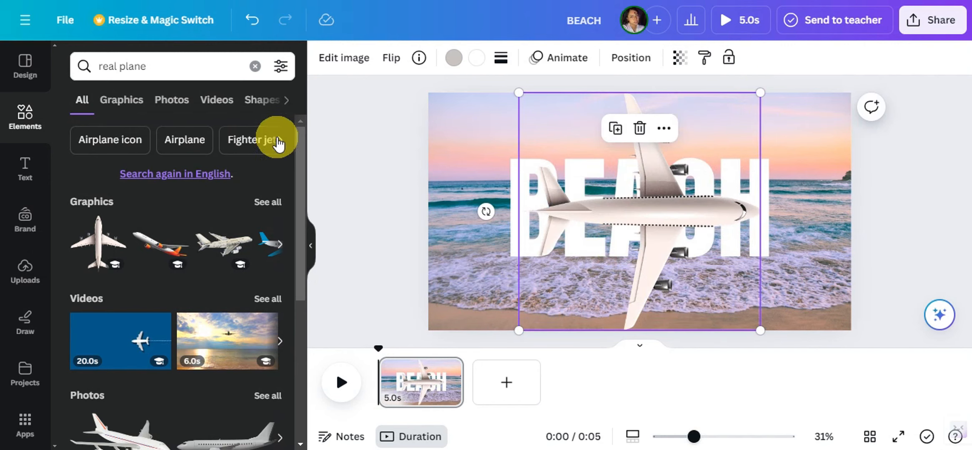
Step: Insert the recently used square shape and fill it with the light gray document color
click(258, 102)
click(255, 66)
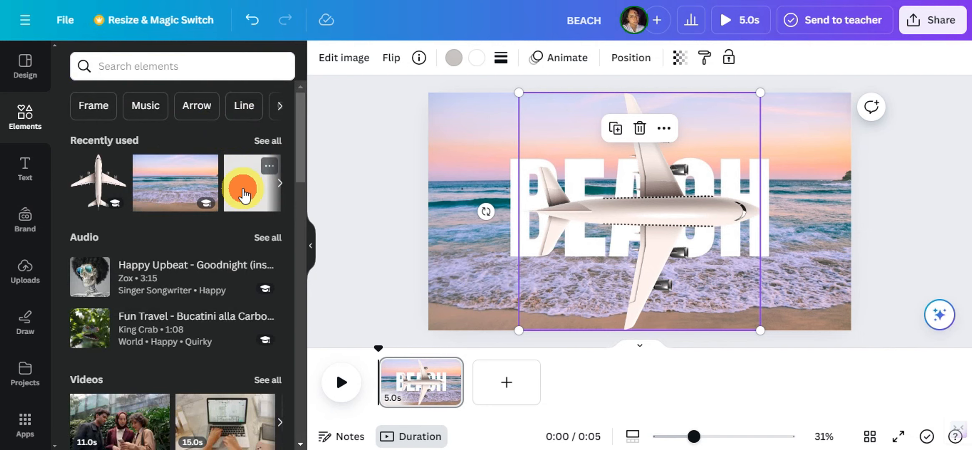
click(244, 194)
click(395, 59)
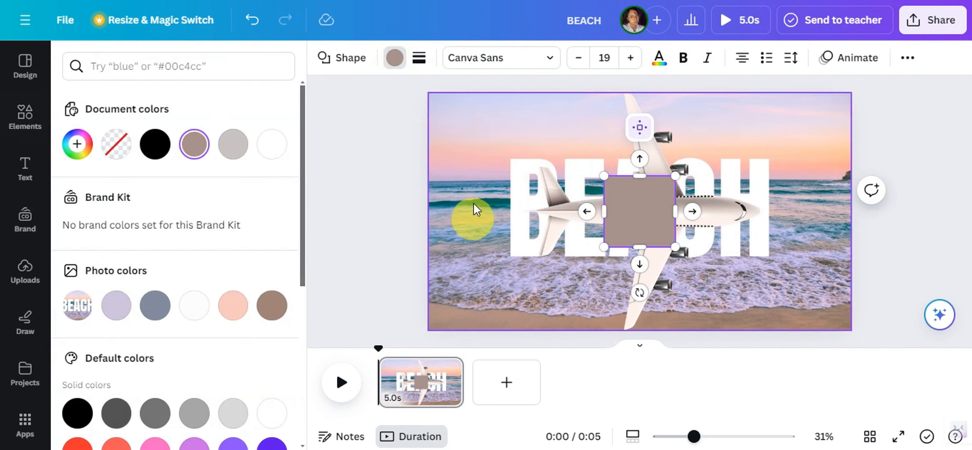
click(235, 149)
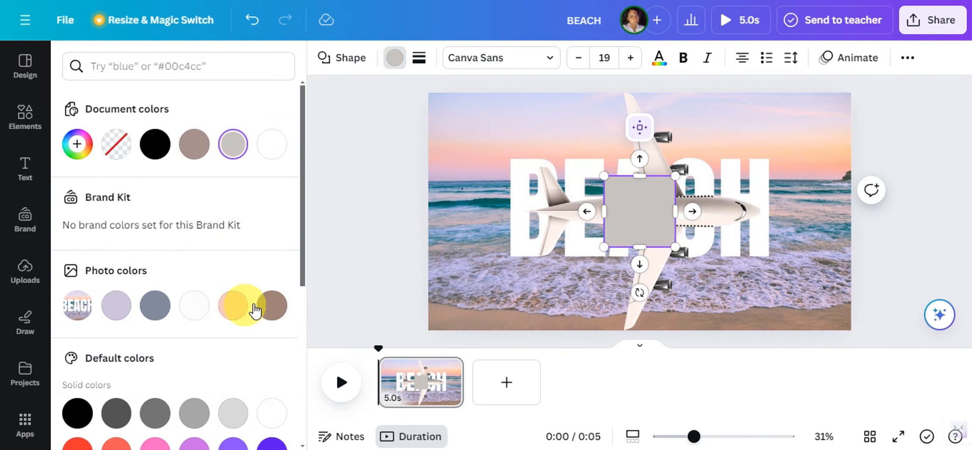
Step: Stretch the gray square from the middle of the page to its right edge at full page height and copy it
drag(642, 228, 678, 144)
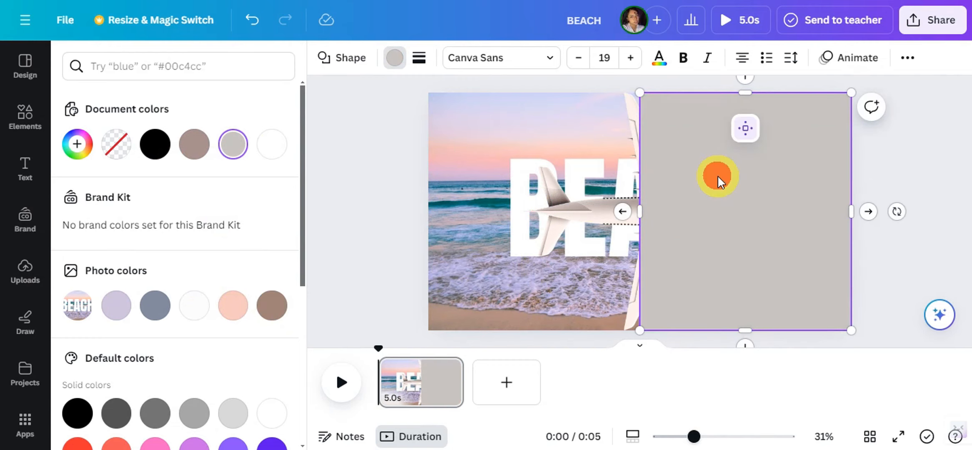
right_click(718, 176)
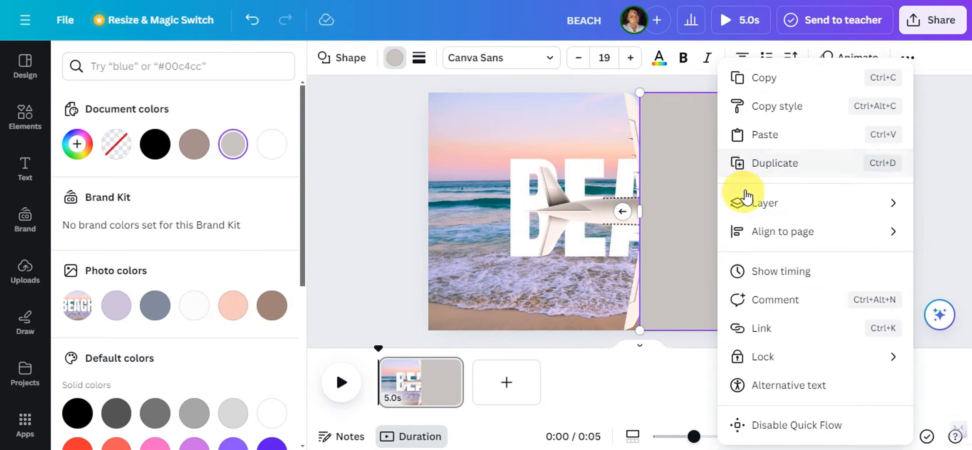
click(751, 80)
Step: Paste a copy of the gray shape and tilt it so its left side follows the airplane's upper wing
right_click(674, 151)
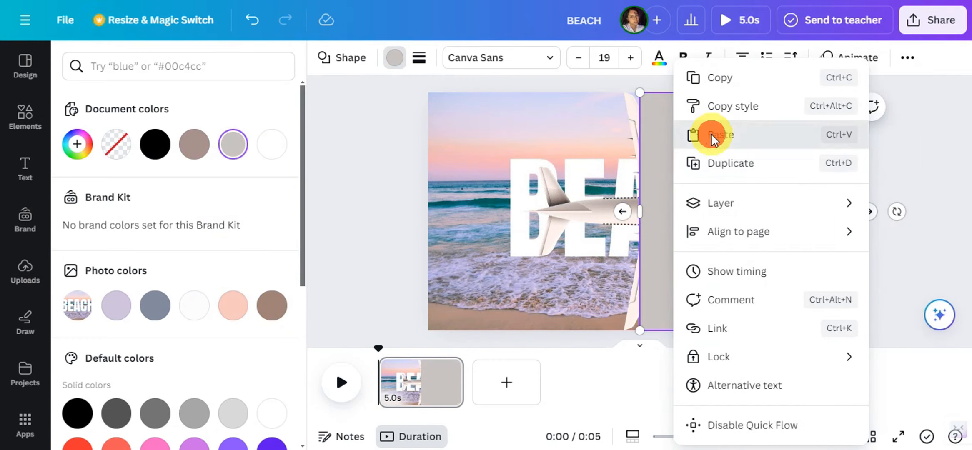
click(714, 134)
drag(717, 167, 705, 145)
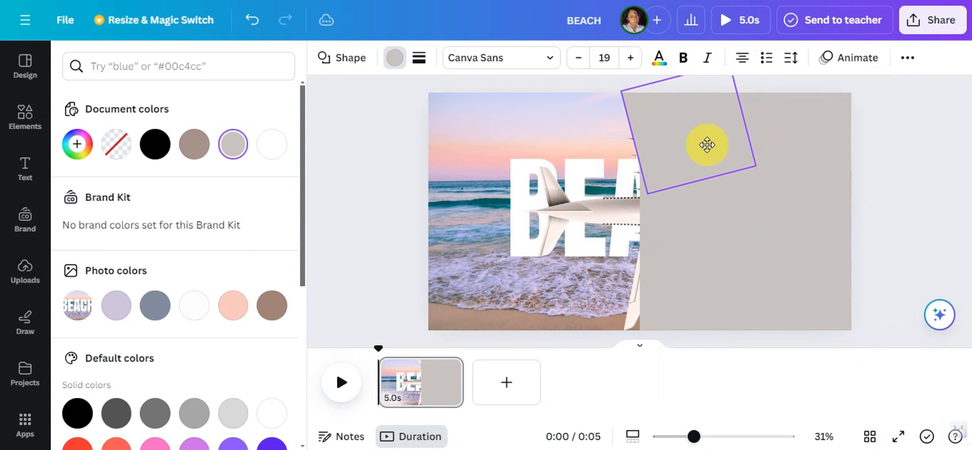
drag(783, 105, 784, 108)
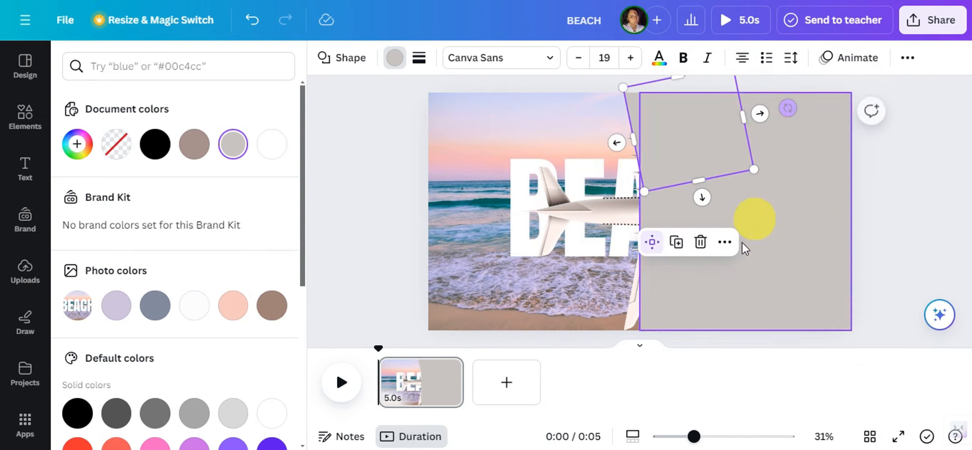
Step: Duplicate the tilted gray shape, move the copy down and rotate it the opposite way to follow the lower wing
right_click(658, 87)
click(699, 49)
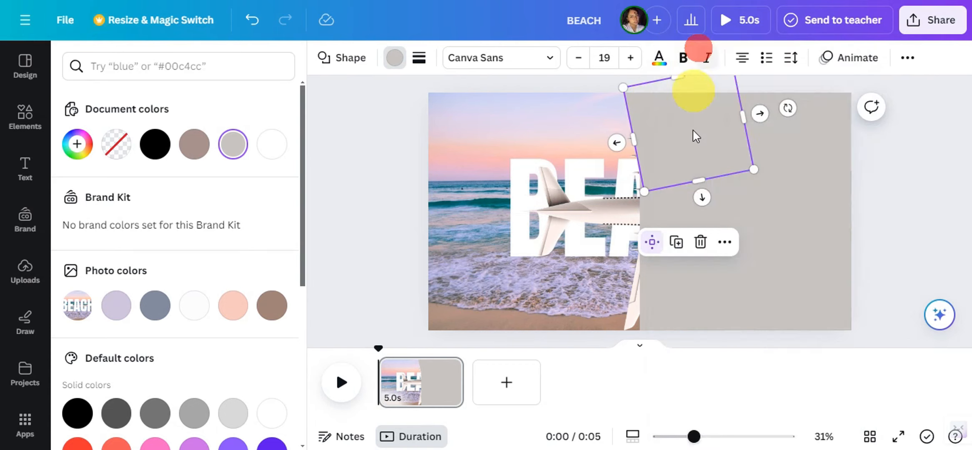
right_click(744, 242)
click(786, 102)
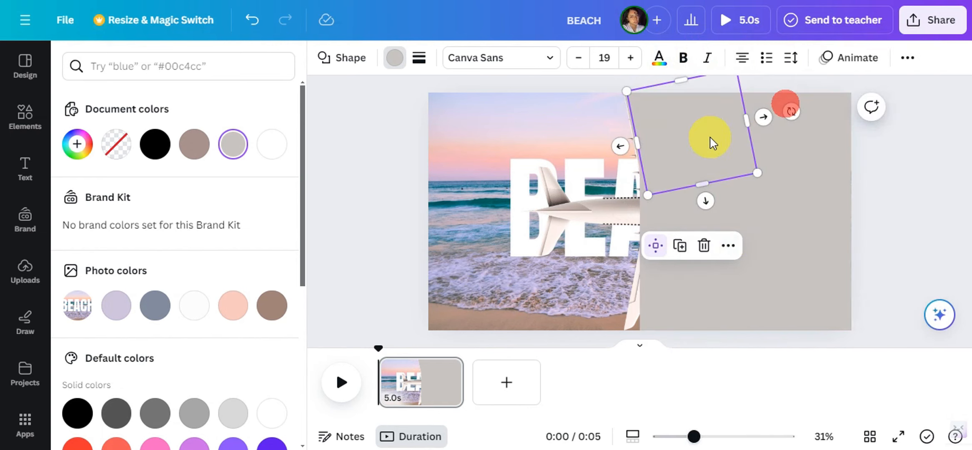
drag(712, 141, 711, 265)
drag(794, 244, 788, 307)
click(902, 187)
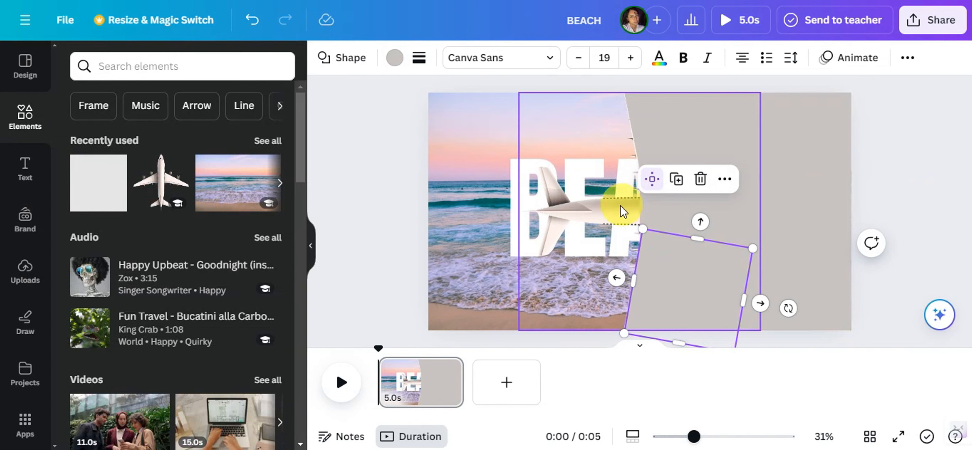
Step: Bring the airplane to the front, above the gray shapes
click(582, 202)
right_click(582, 202)
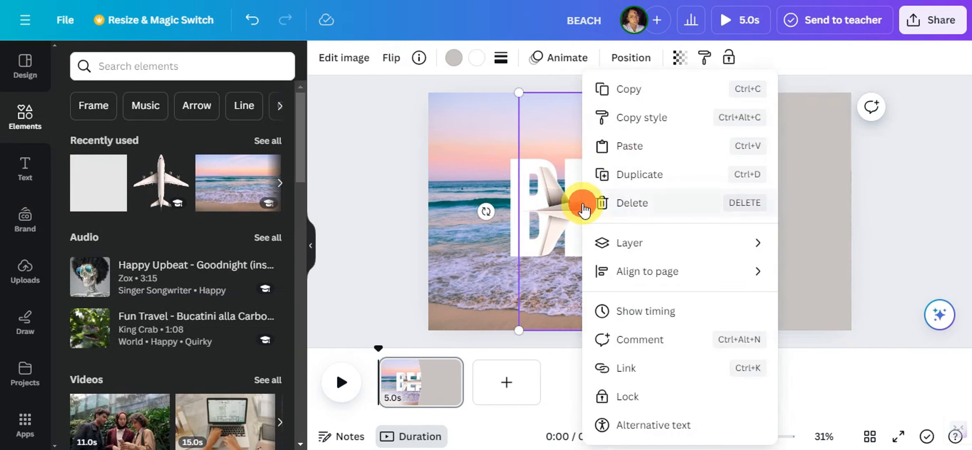
click(626, 246)
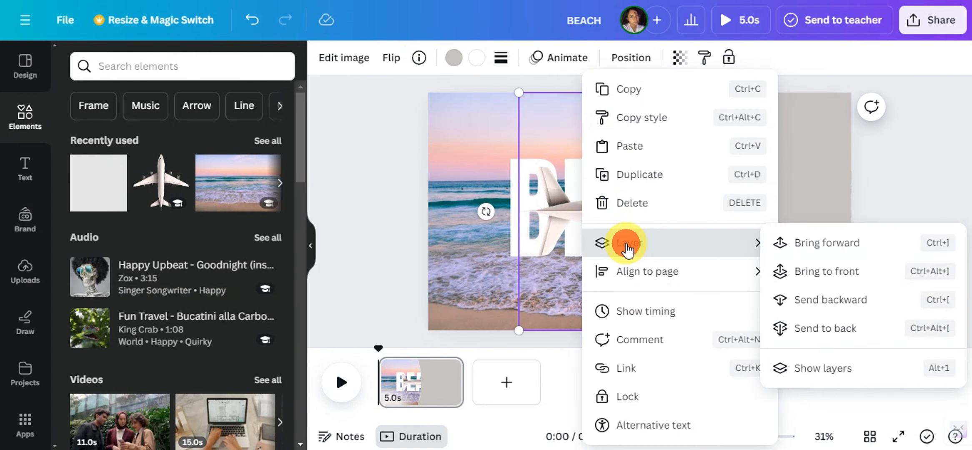
click(816, 273)
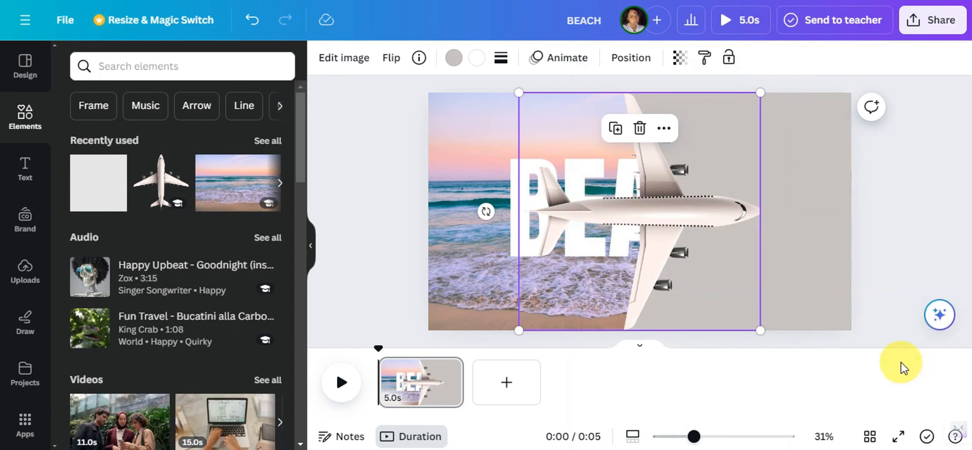
Step: Set the BEACH image as the page background
right_click(463, 120)
click(538, 402)
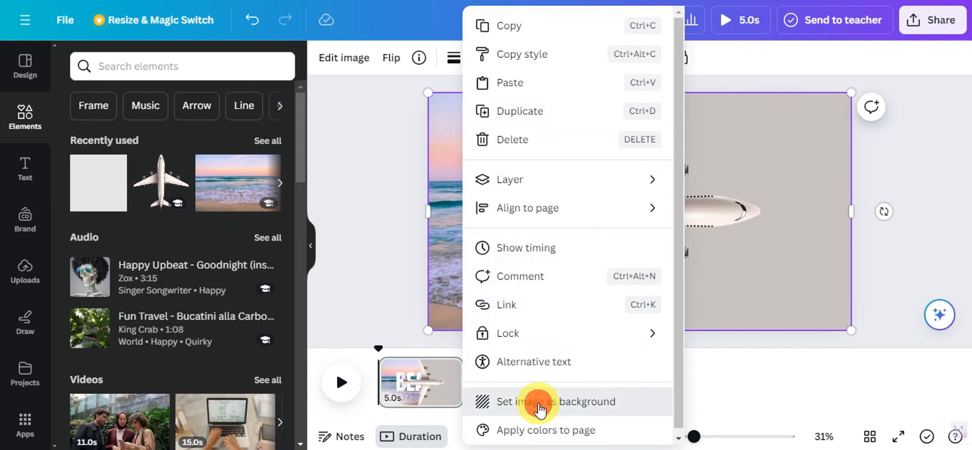
click(862, 361)
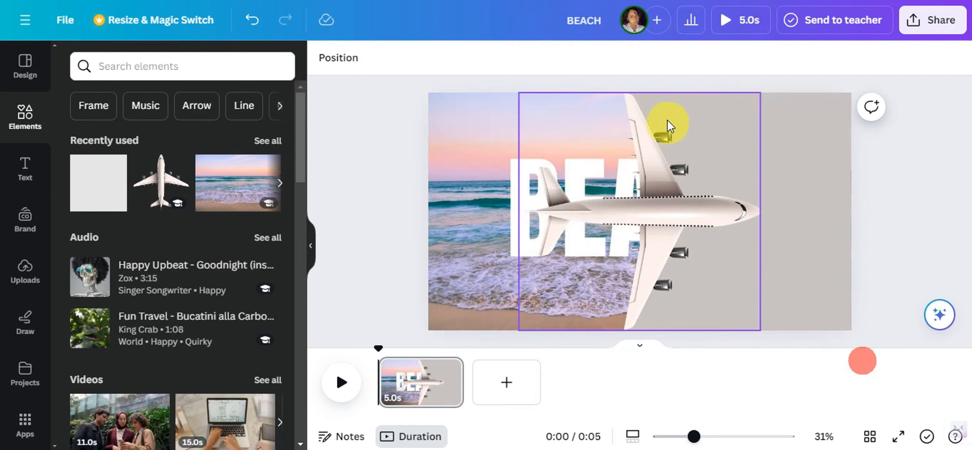
click(889, 357)
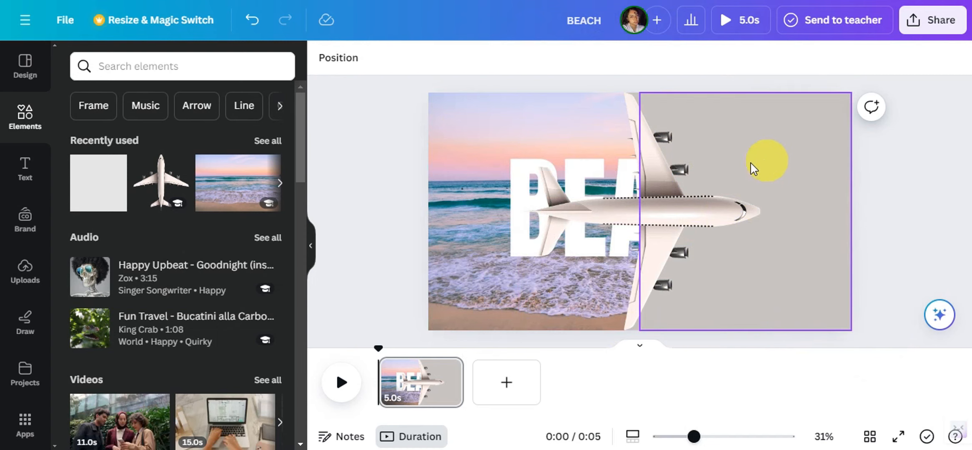
Step: Group the airplane with the three gray shapes and move the group left, partly off the page
click(794, 163)
drag(633, 86, 820, 319)
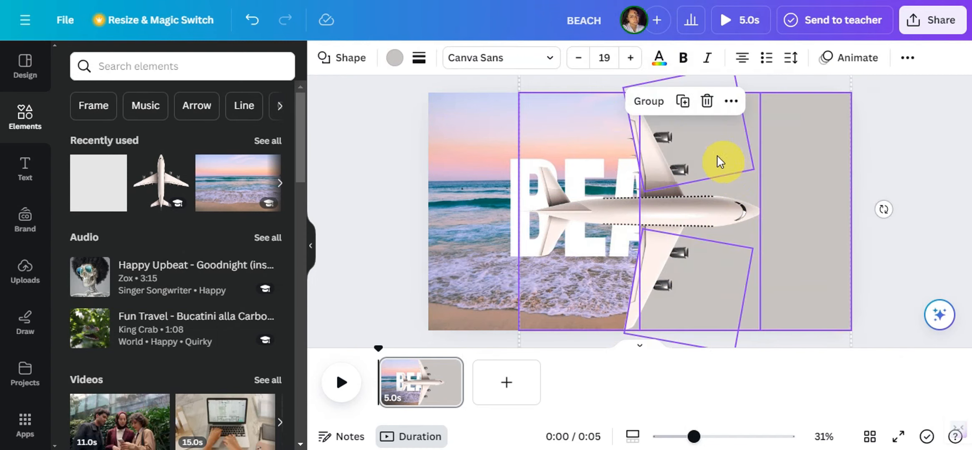
click(649, 102)
drag(696, 210, 363, 210)
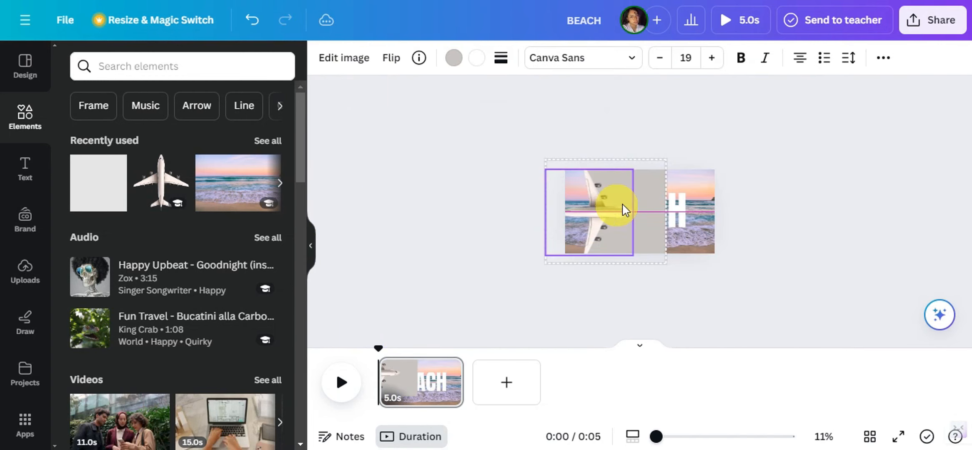
Step: Ungroup the elements and widen the large gray rectangle to the right until it extends well past the page edge
click(589, 135)
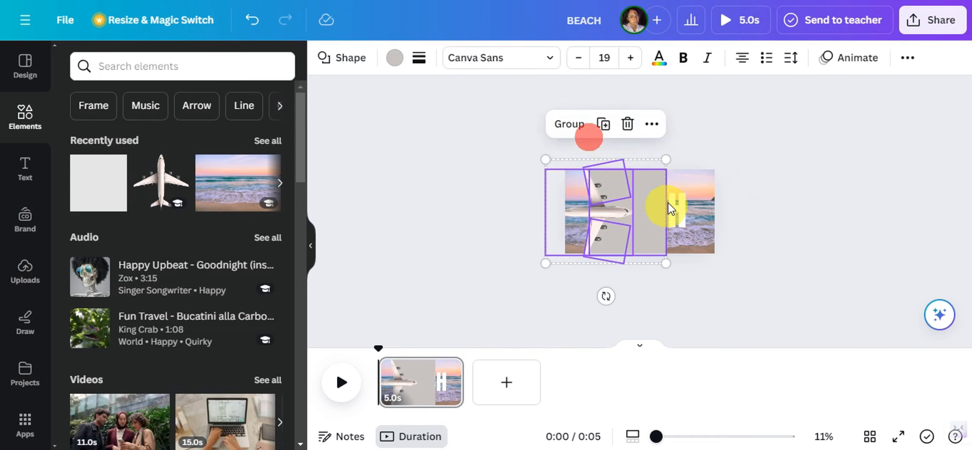
click(685, 213)
click(656, 207)
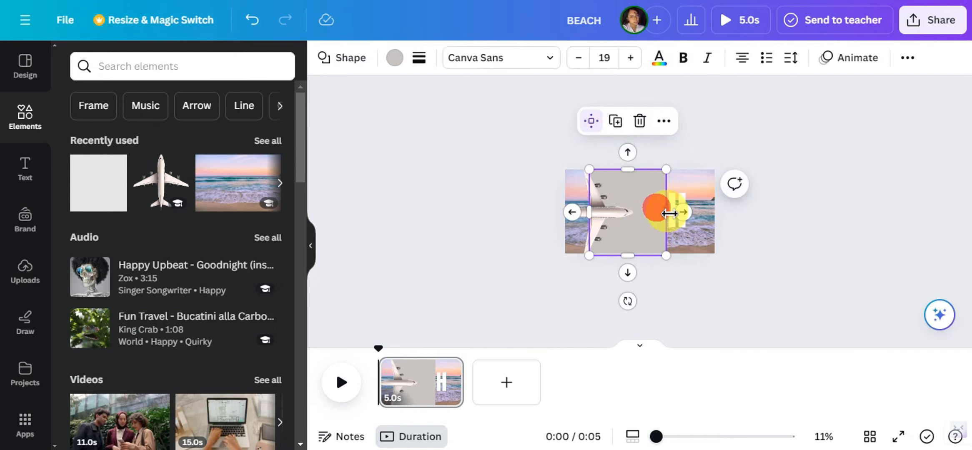
drag(667, 211, 787, 228)
Step: Group the airplane and gray shapes again and move the group left until its right edge meets the page's right edge
drag(513, 139, 734, 321)
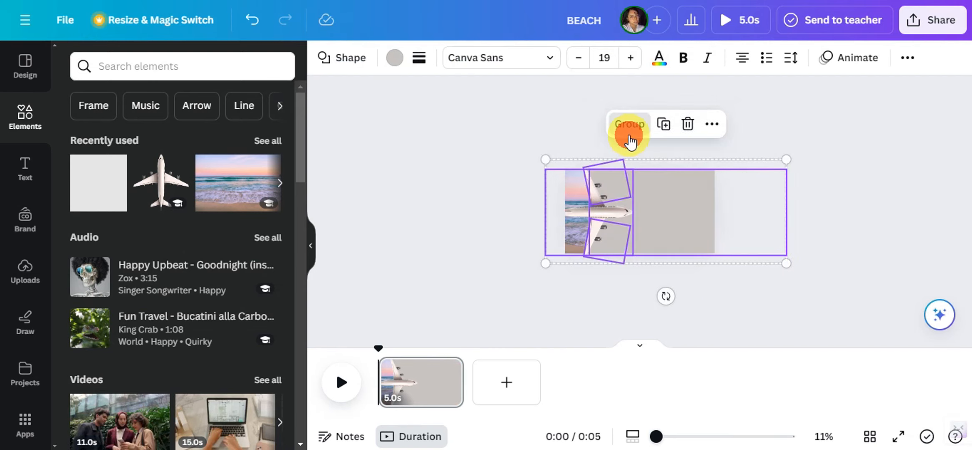
click(630, 141)
drag(644, 205, 576, 204)
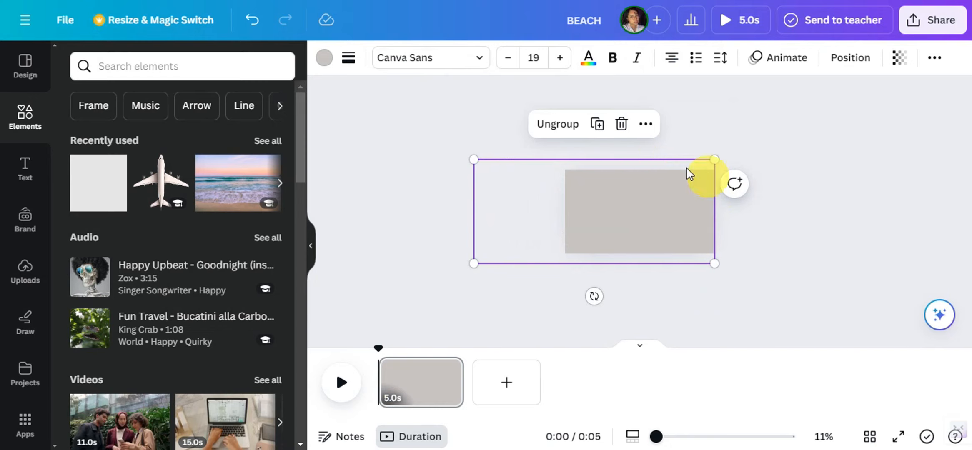
click(450, 206)
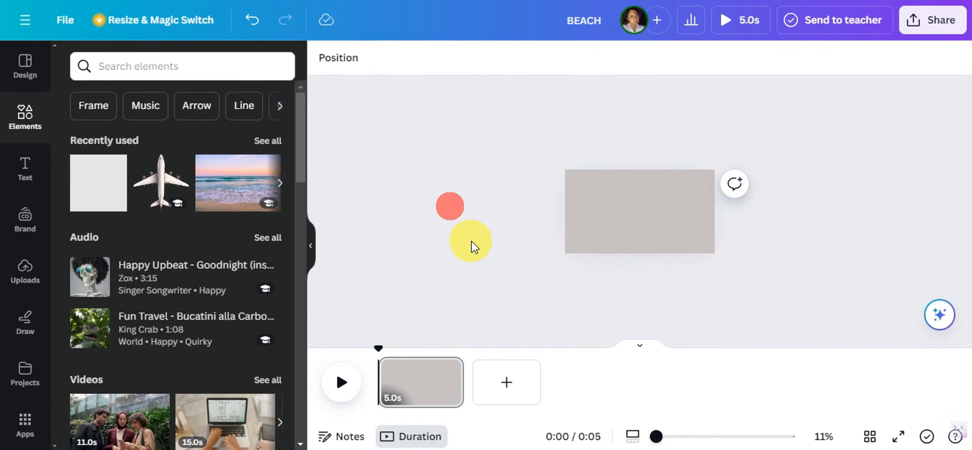
Step: Duplicate the page and move the airplane group on the copy off the page's right side, uncovering the BEACH image
right_click(429, 391)
click(479, 159)
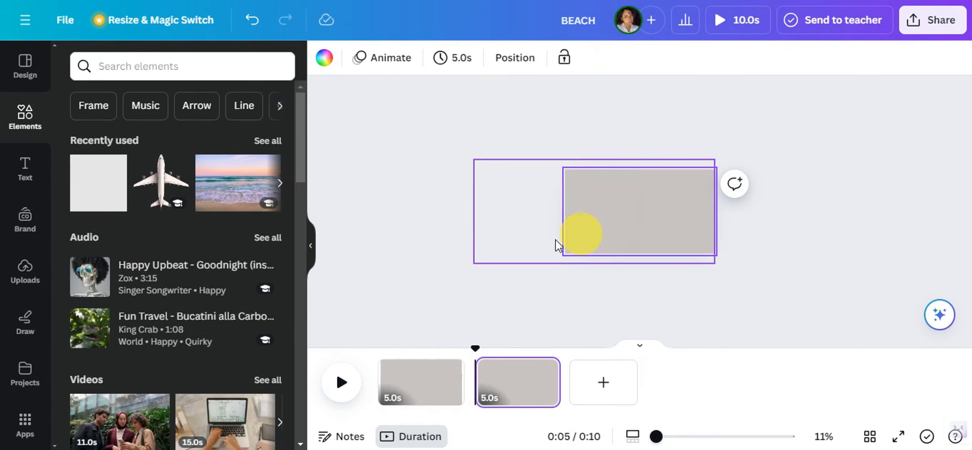
click(598, 204)
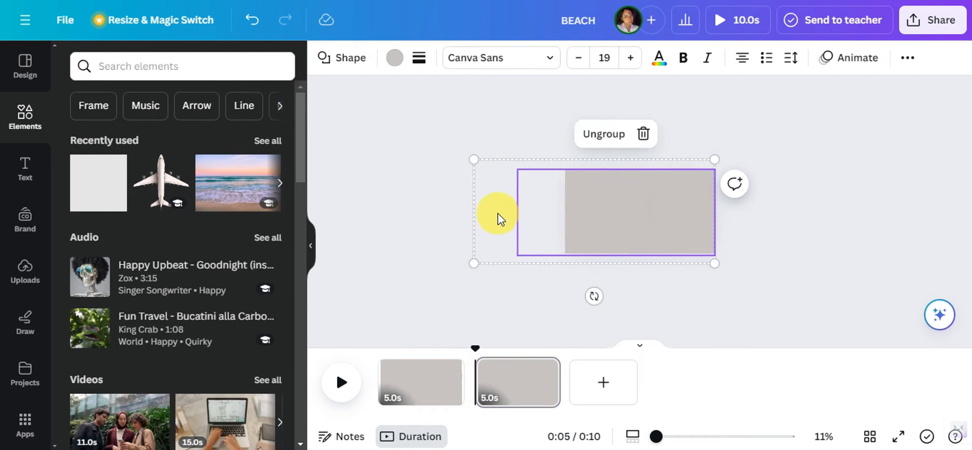
drag(501, 220, 721, 208)
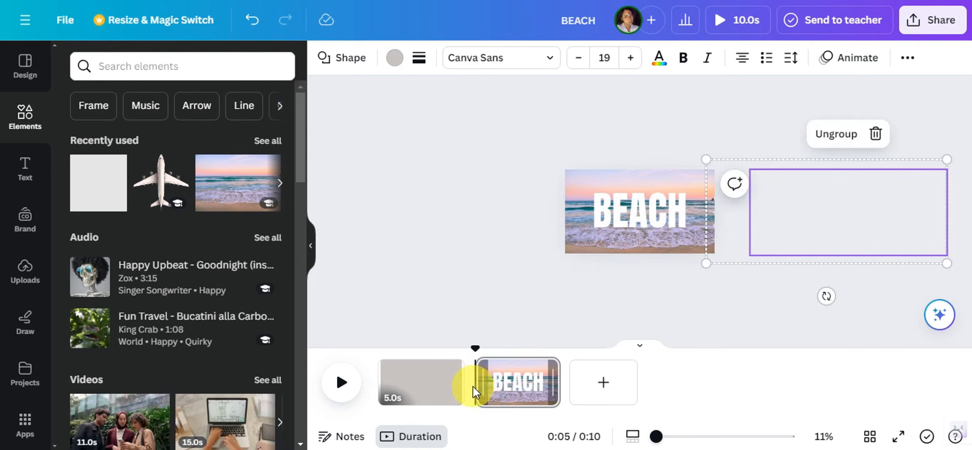
Step: Add a Match & Move transition between the two pages with a duration of 2.5 seconds
click(474, 398)
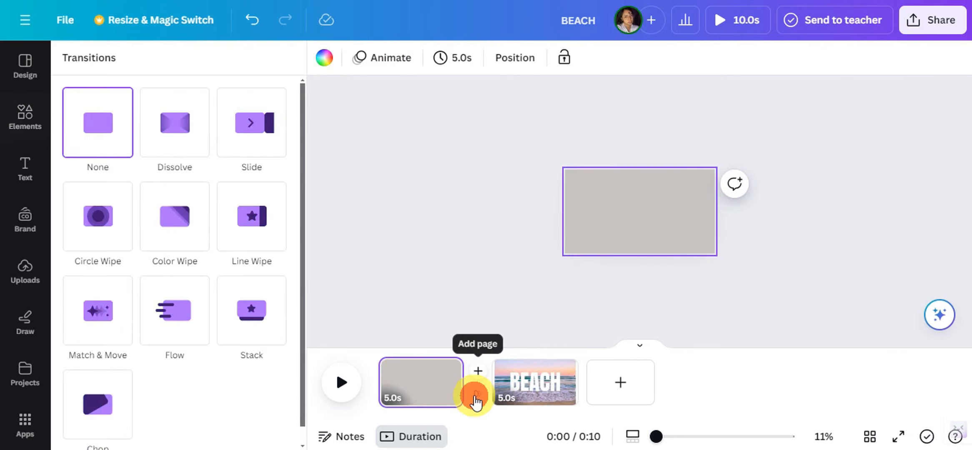
click(92, 322)
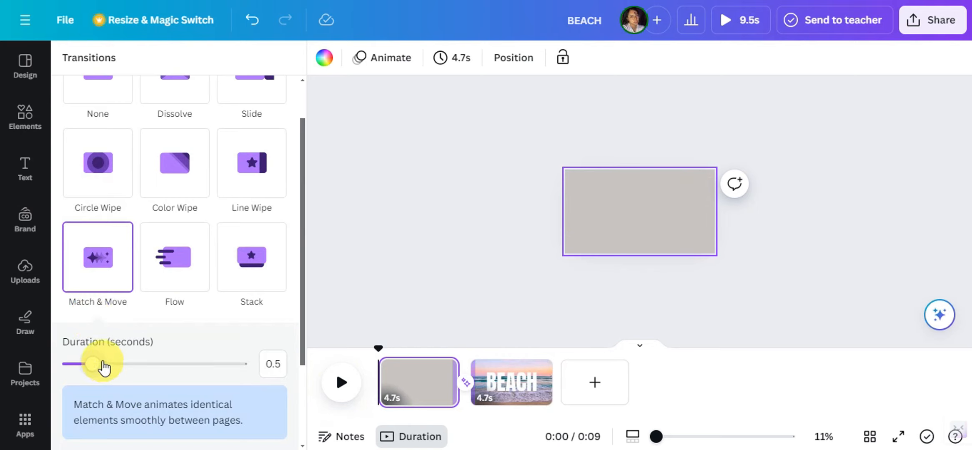
drag(171, 358, 247, 383)
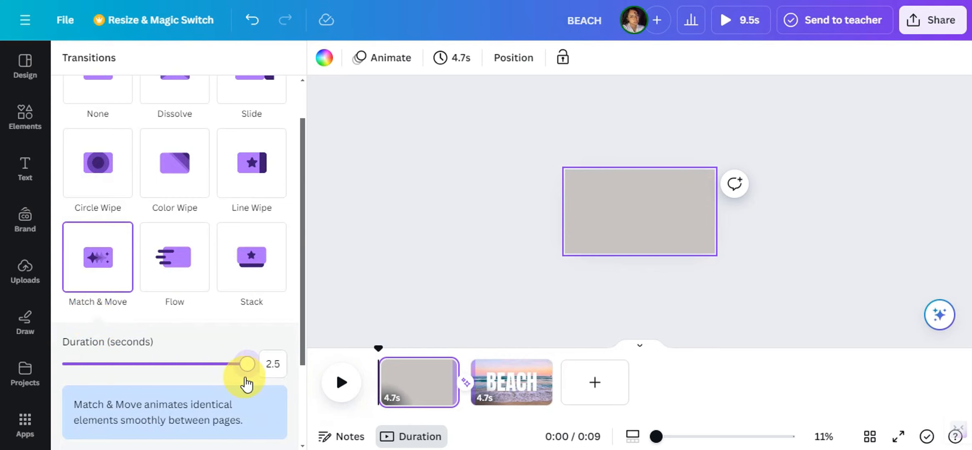
Step: Add a heading reading "TRAVEL TO" to the first page
click(399, 382)
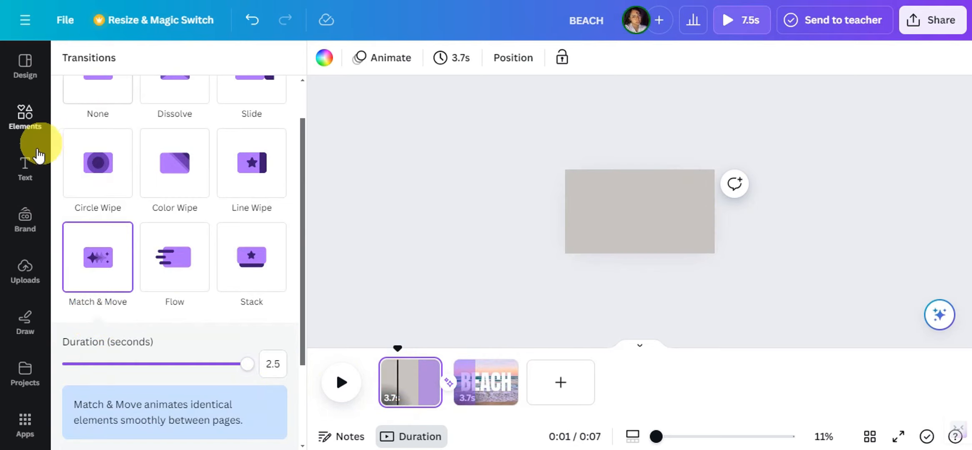
click(26, 164)
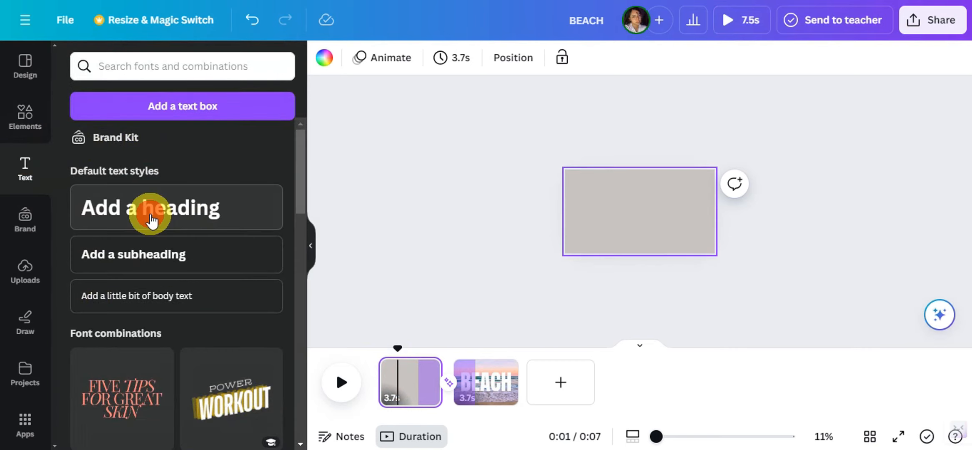
click(152, 208)
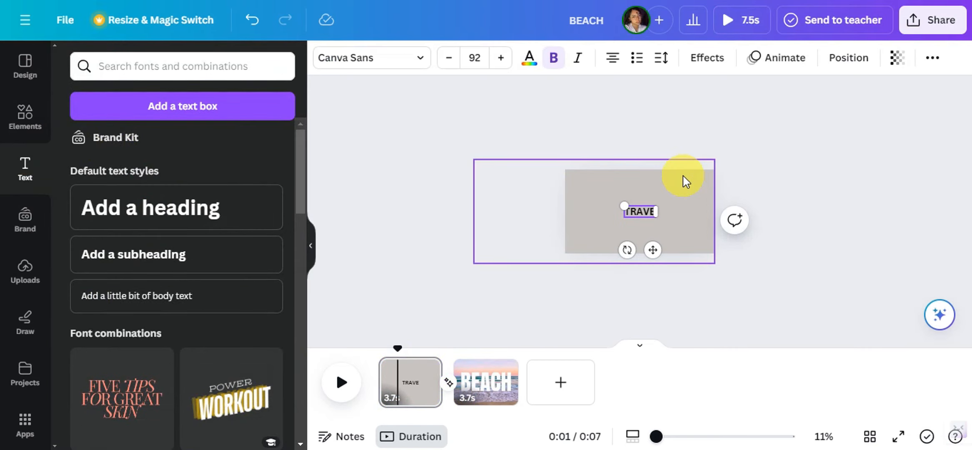
Step: Format the "TRAVEL TO" heading in League Spartan, enlarge it to size 194 and color it white
click(415, 58)
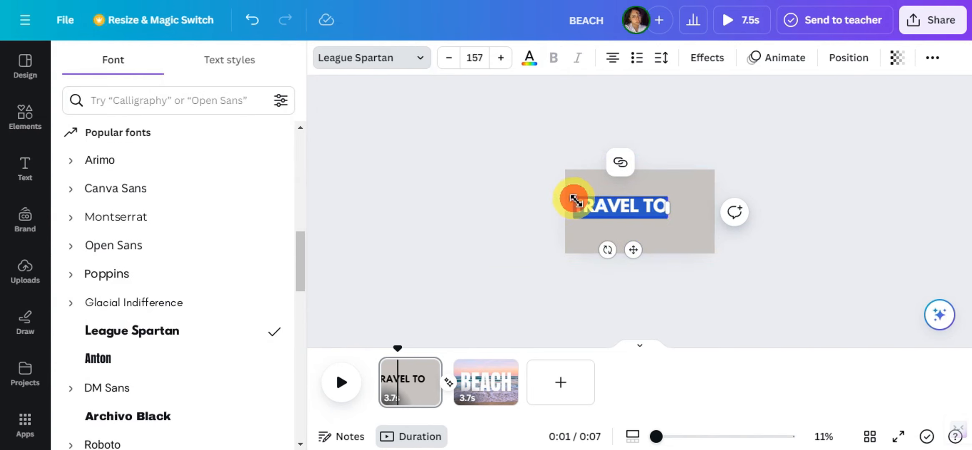
drag(576, 201, 563, 196)
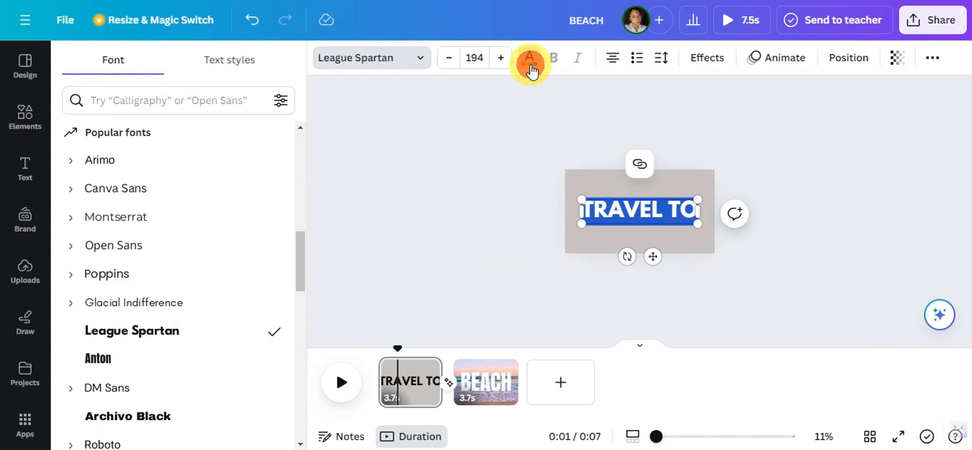
click(530, 57)
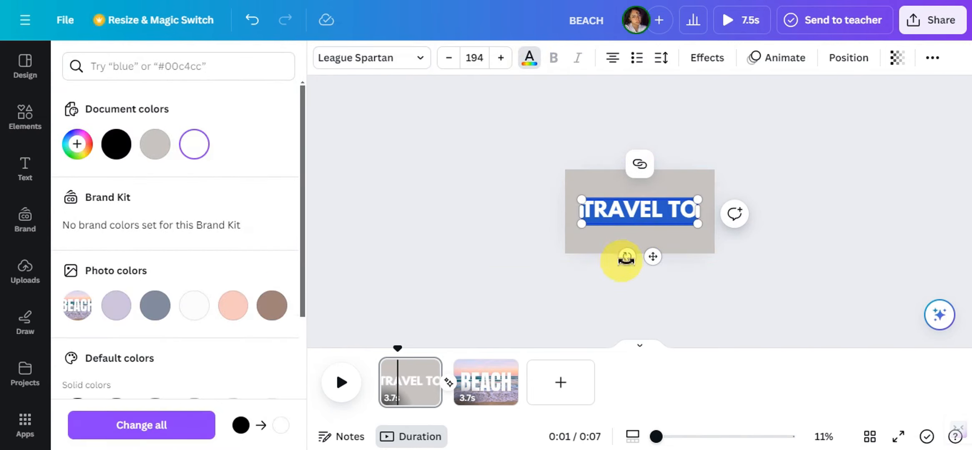
click(464, 225)
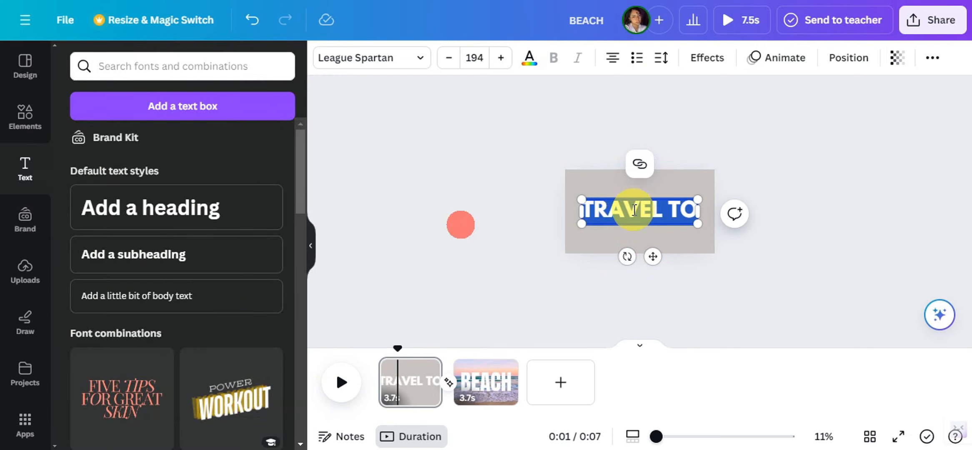